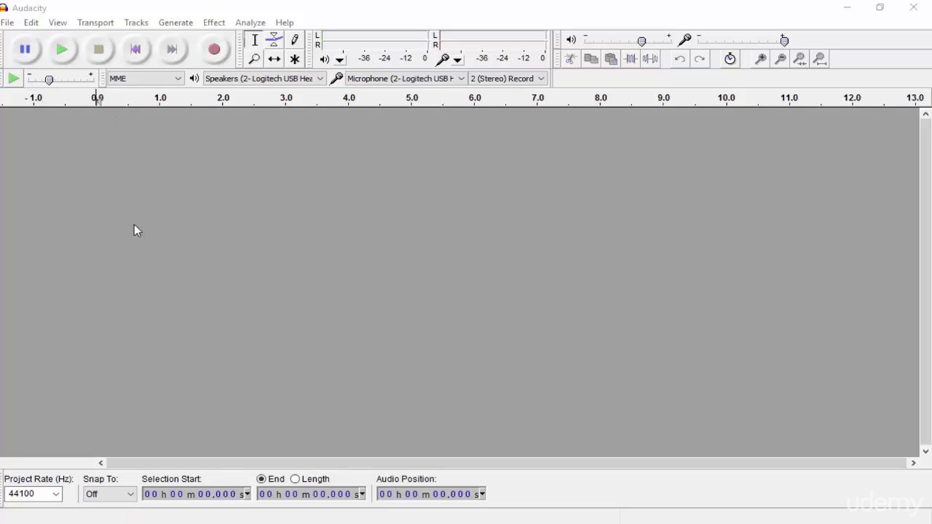
# - Record a short stereo voice clip about 2.8 seconds long and select the whole clip
pyautogui.click(216, 50)
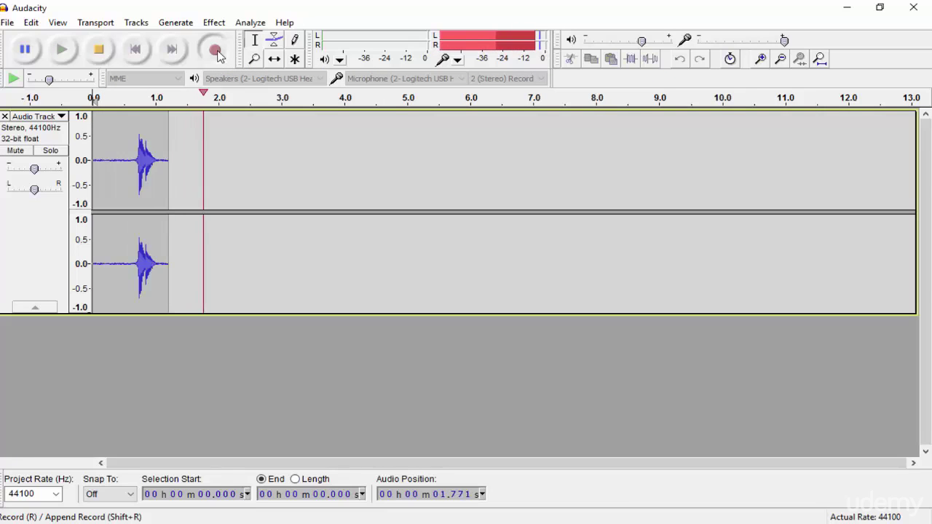
pyautogui.press('space')
pyautogui.press('space')
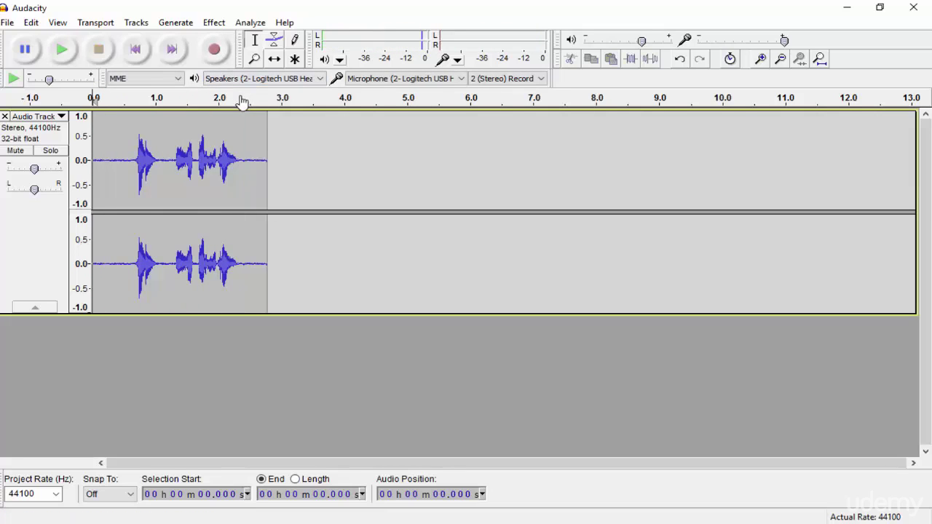
pyautogui.doubleClick(220, 164)
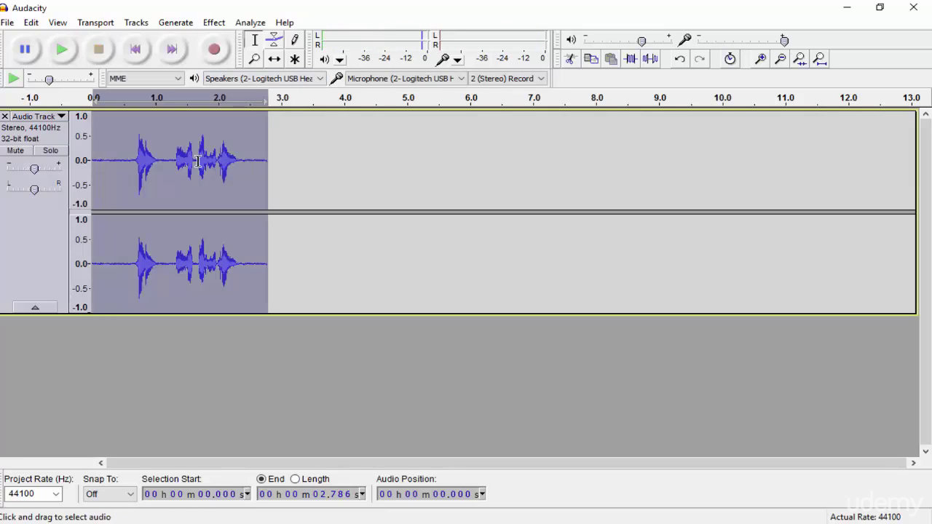
# - Apply Equalization to the selected clip with the Bass Boost curve, lowering its low-frequency end to about 3 dB
pyautogui.click(214, 23)
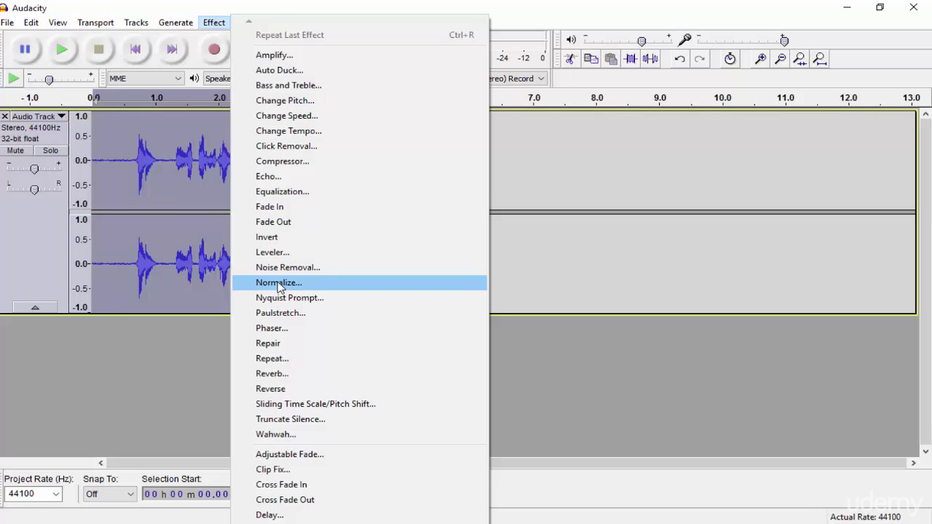
pyautogui.click(300, 193)
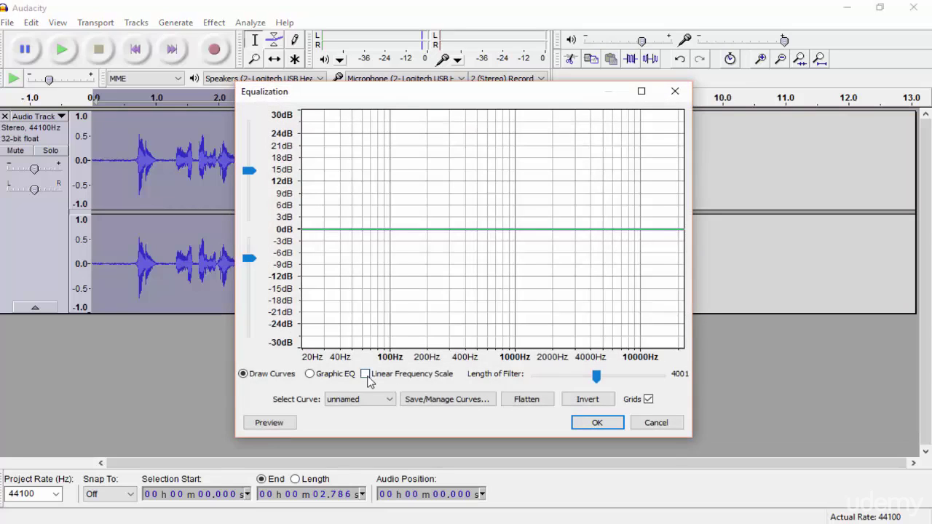
pyautogui.click(360, 405)
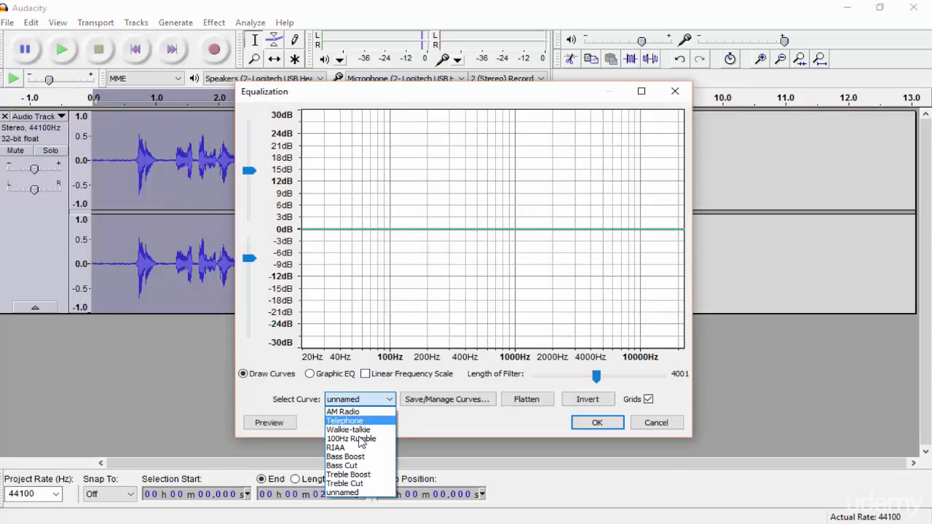
pyautogui.press('Escape')
pyautogui.press('b')
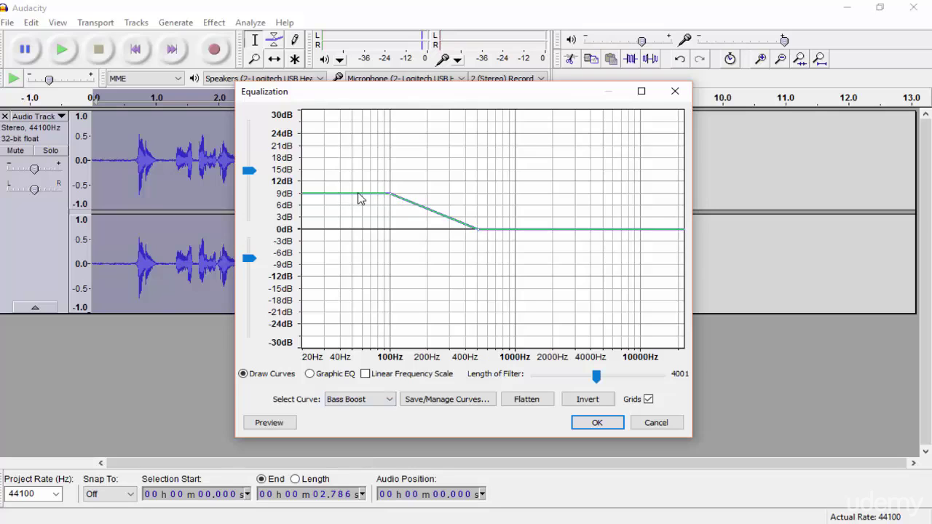
pyautogui.moveTo(358, 194); pyautogui.dragTo(393, 220)
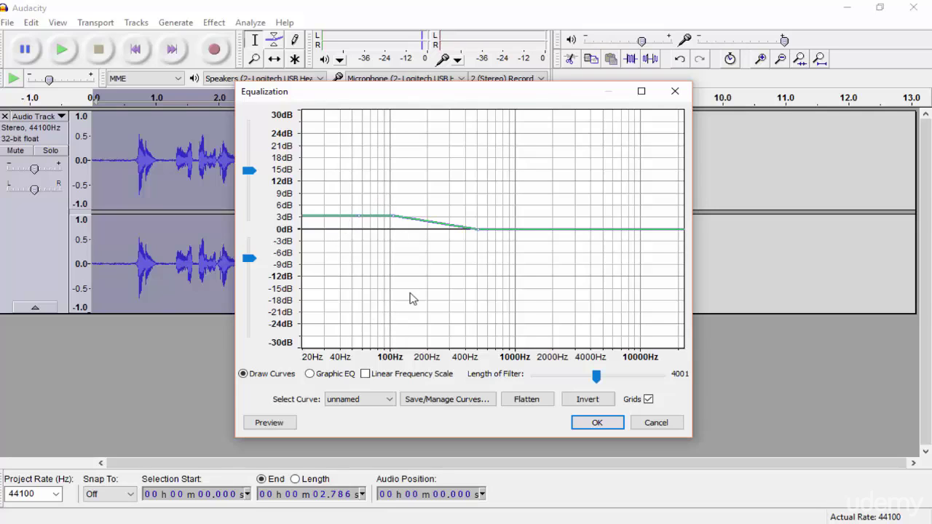
pyautogui.click(604, 425)
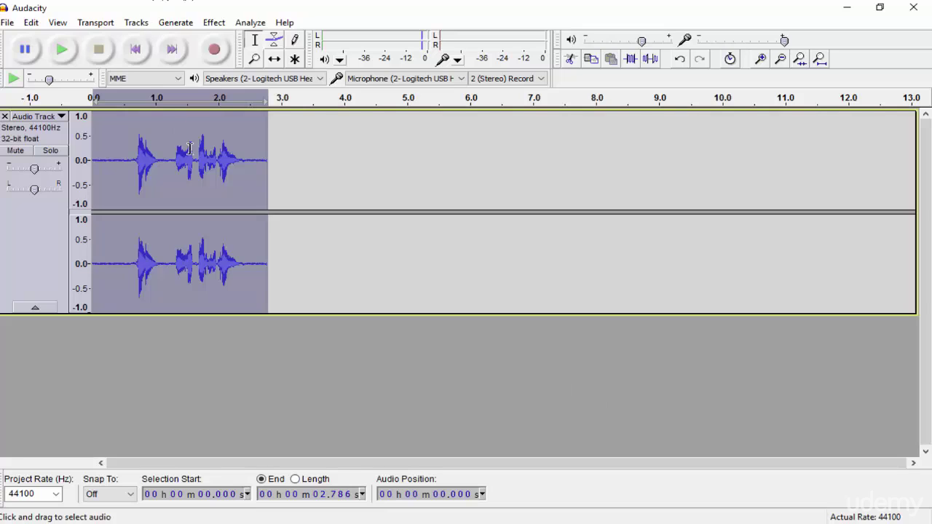
# - Undo the Equalization, playing the clip before and after to compare the sound
pyautogui.press('space')
pyautogui.click(30, 24)
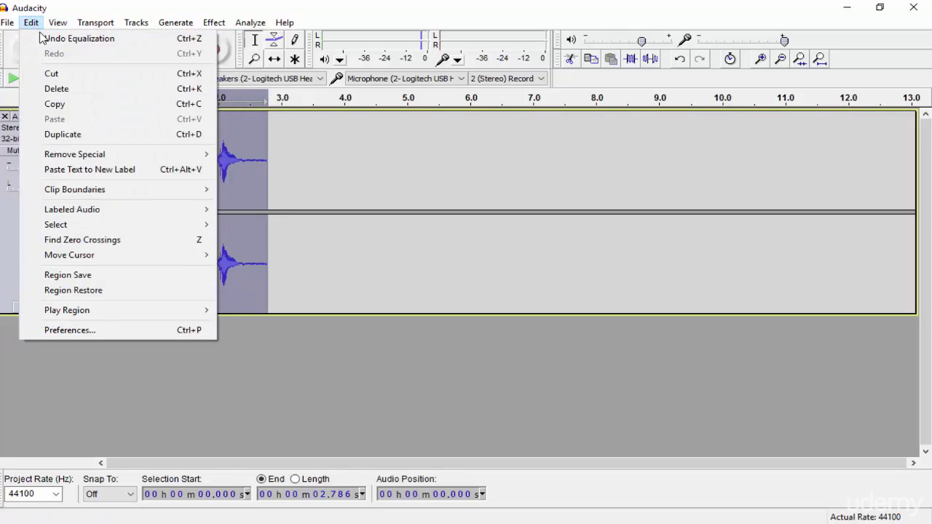
pyautogui.click(45, 38)
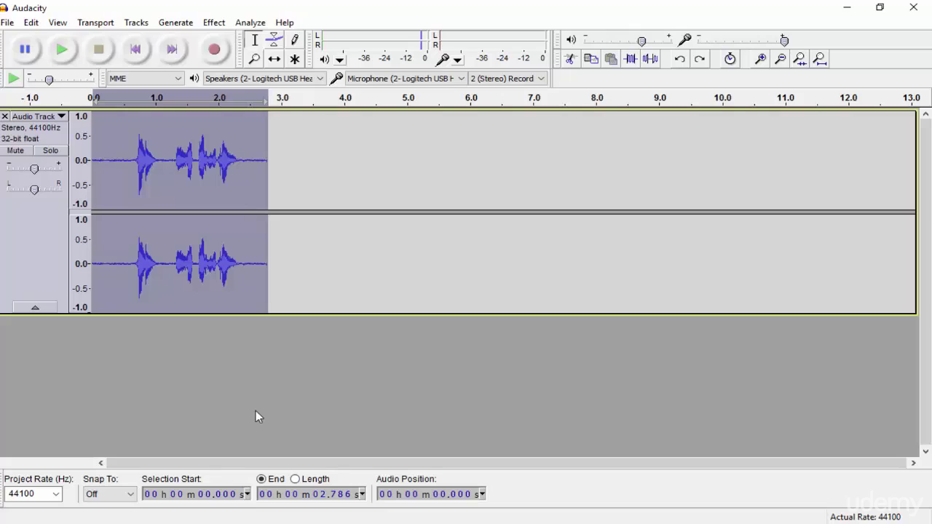
pyautogui.press('space')
pyautogui.press('space')
# - Equalize the selected clip with the Bass Boost curve, its 100 Hz point lowered to about 3 dB, and play it back
pyautogui.click(214, 22)
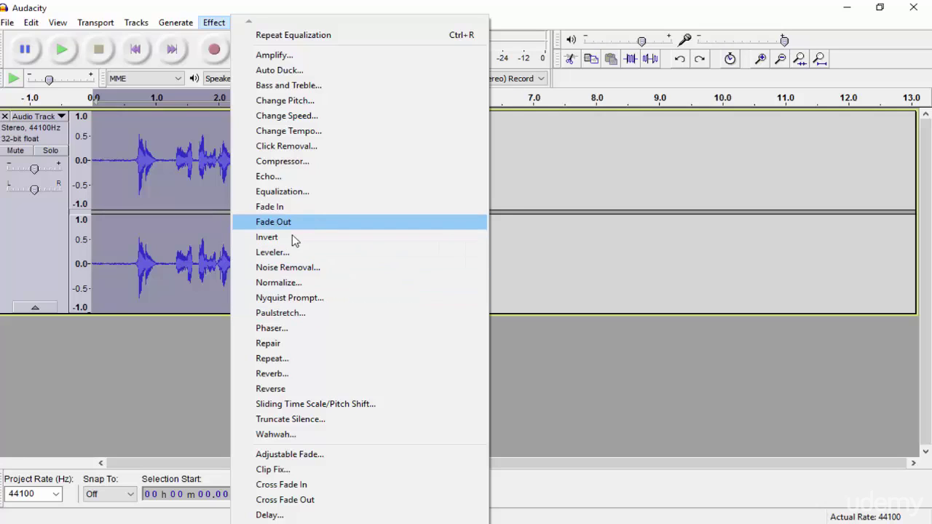
pyautogui.click(332, 193)
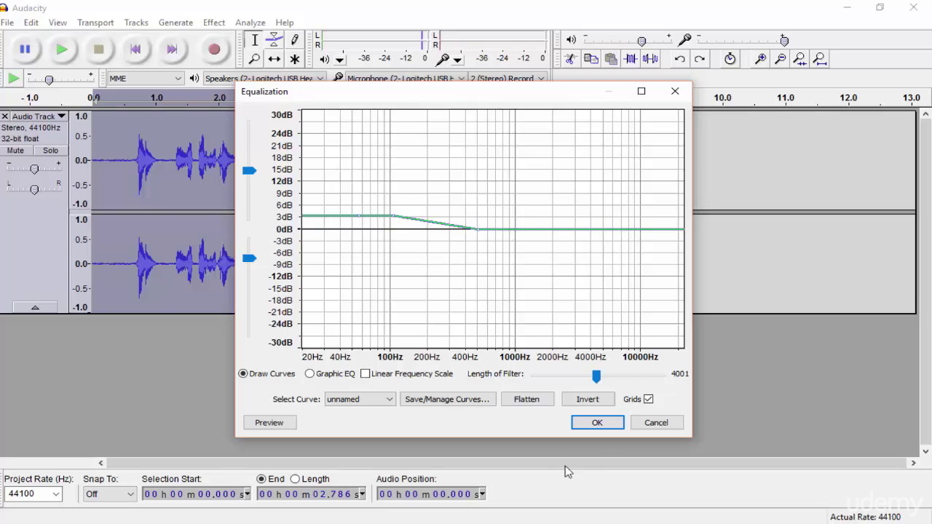
pyautogui.click(370, 400)
pyautogui.click(364, 458)
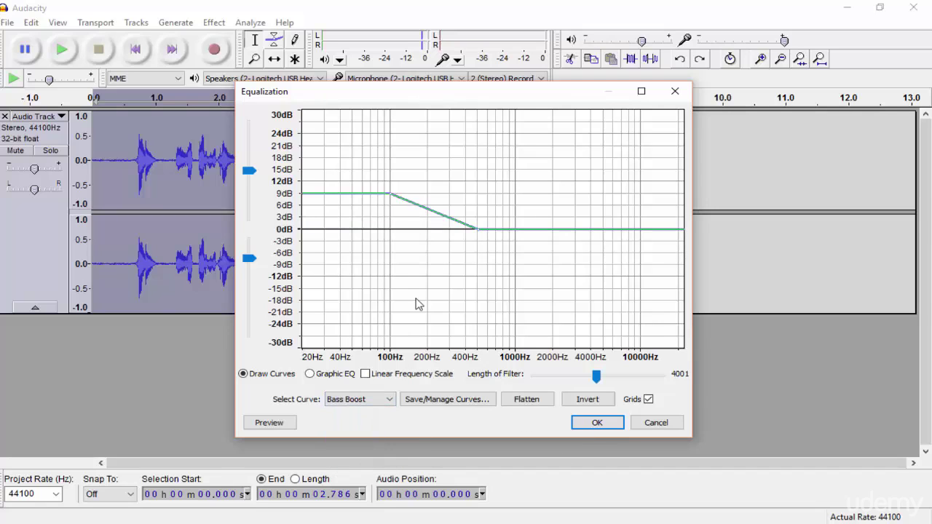
pyautogui.moveTo(392, 197); pyautogui.dragTo(395, 223)
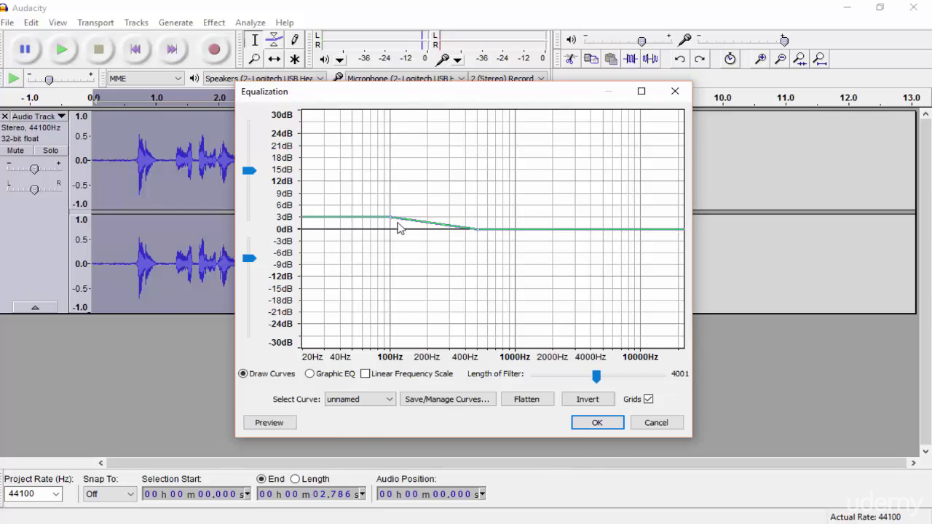
pyautogui.click(594, 423)
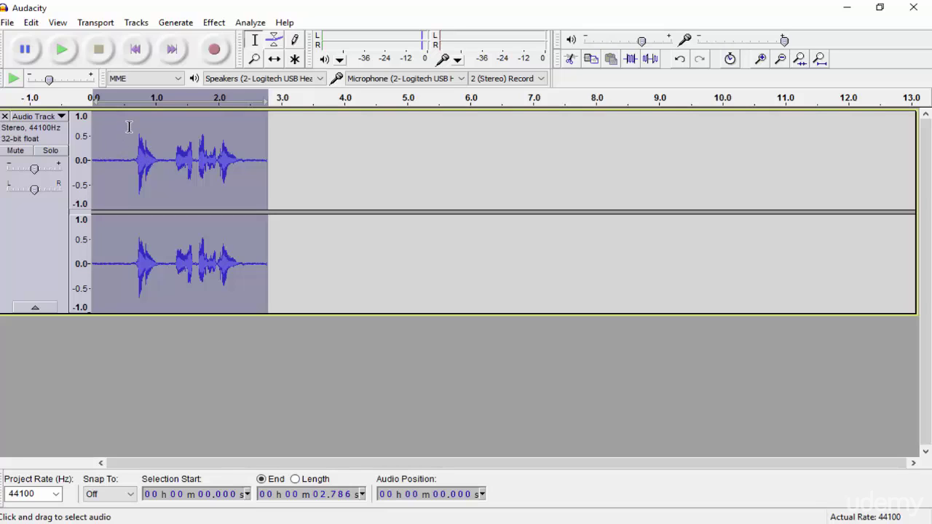
pyautogui.press('space')
# - Apply Equalization again with the curve's 100 Hz point lowered to about 0 dB and play back the clip
pyautogui.click(212, 22)
pyautogui.click(306, 193)
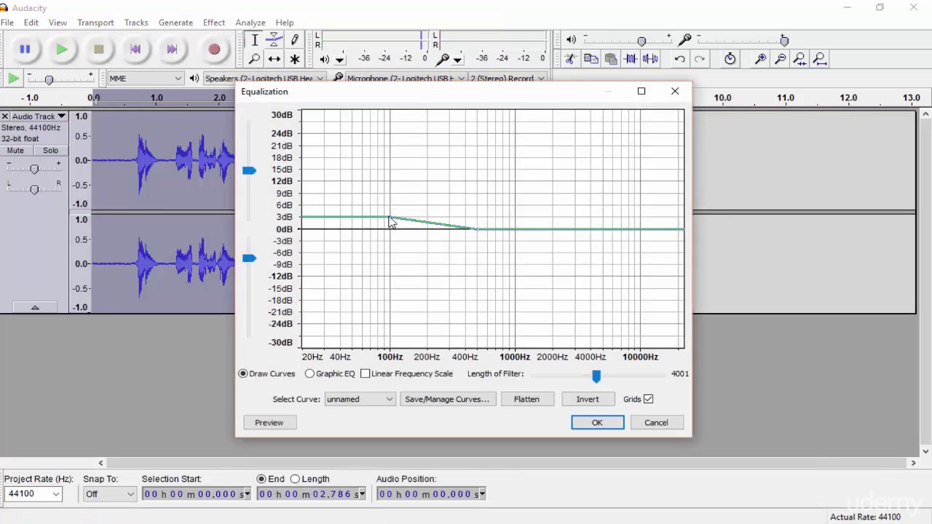
pyautogui.moveTo(391, 225); pyautogui.dragTo(392, 230)
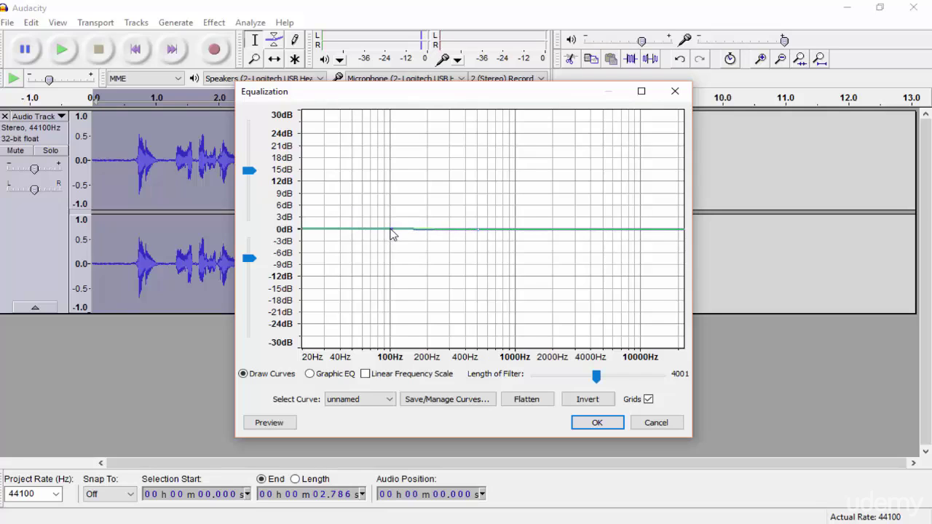
pyautogui.click(592, 425)
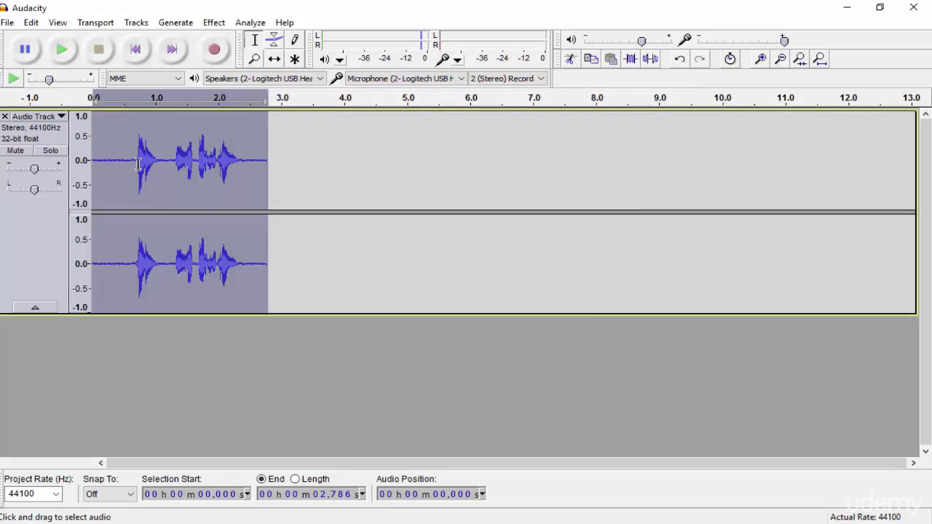
pyautogui.press('space')
pyautogui.press('space')
pyautogui.click(29, 22)
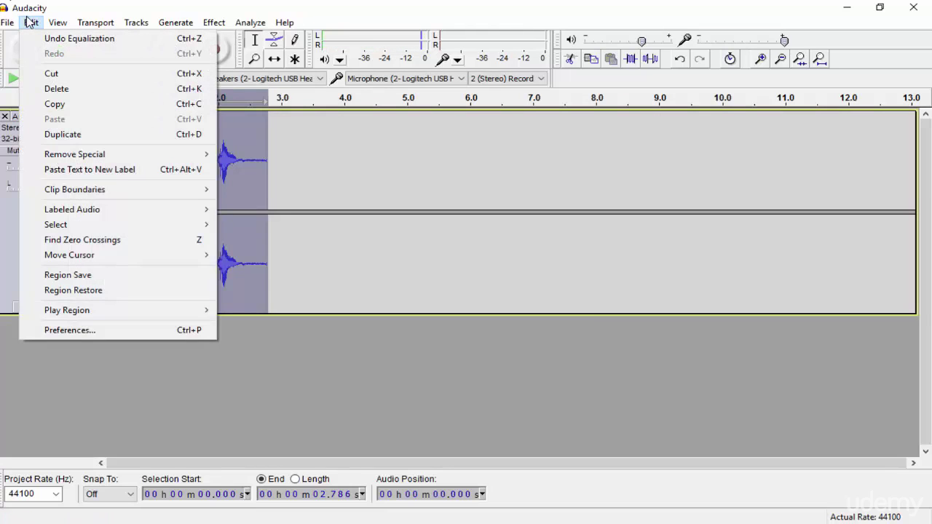
pyautogui.click(216, 6)
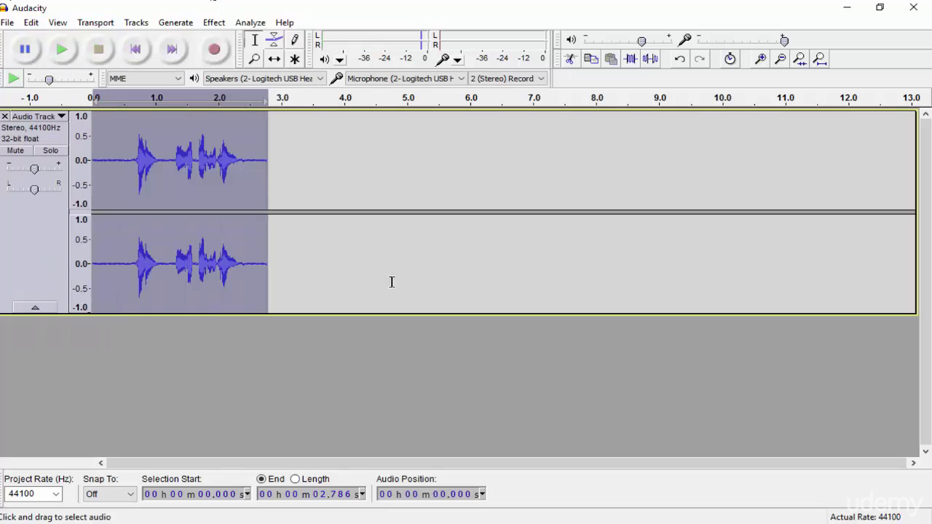